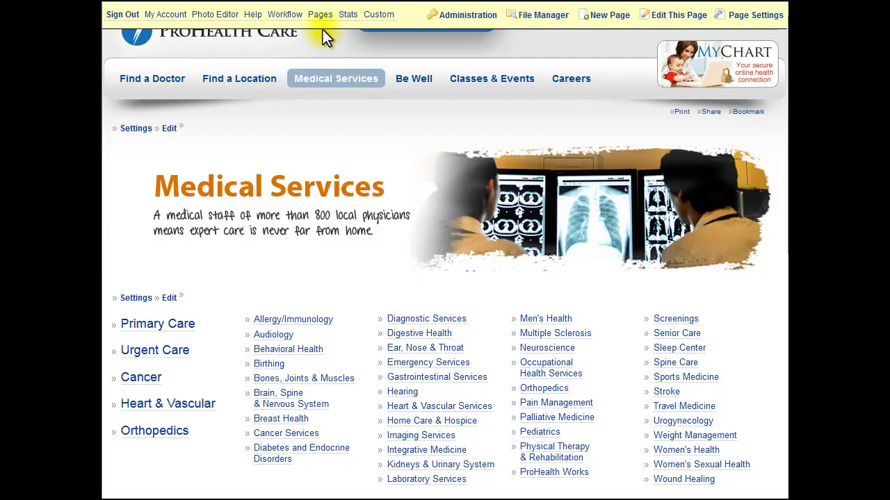
- Open the page position editor and expand the ARCHIVE branch of the site tree
mouse_move(316, 26)
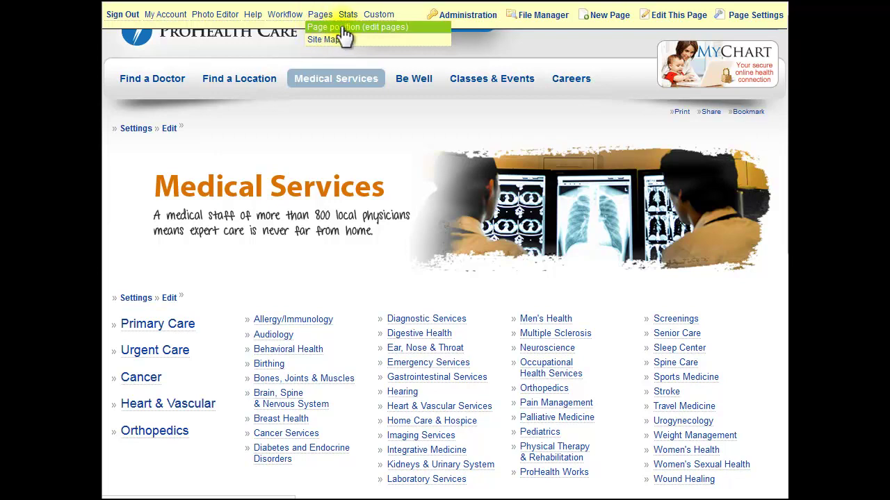
left_click(349, 27)
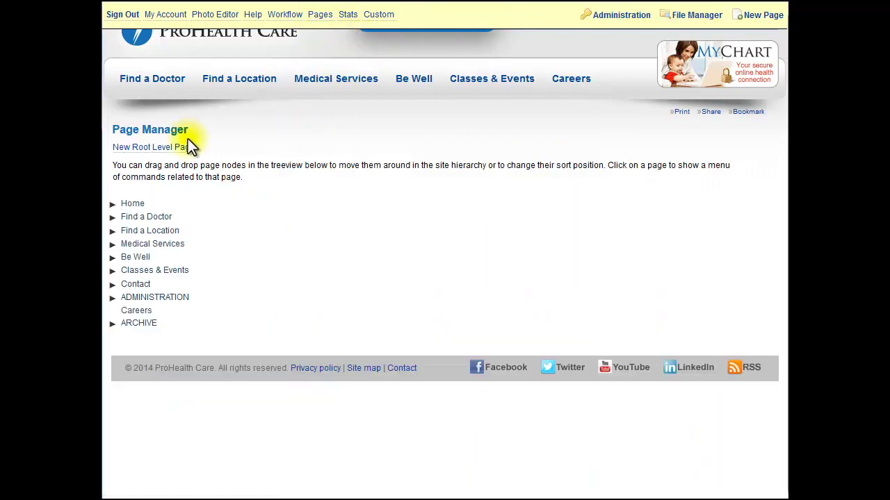
left_click(114, 323)
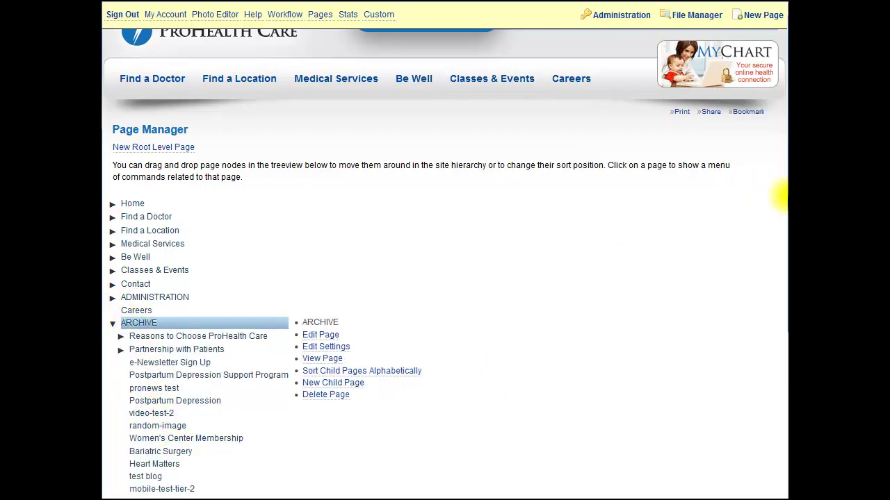
- Move the Heart Matters page directly above video-test-2, and move it again to sit between pronews test and Postpartum Depression, confirming each move
scroll(782, 229, "down", 1)
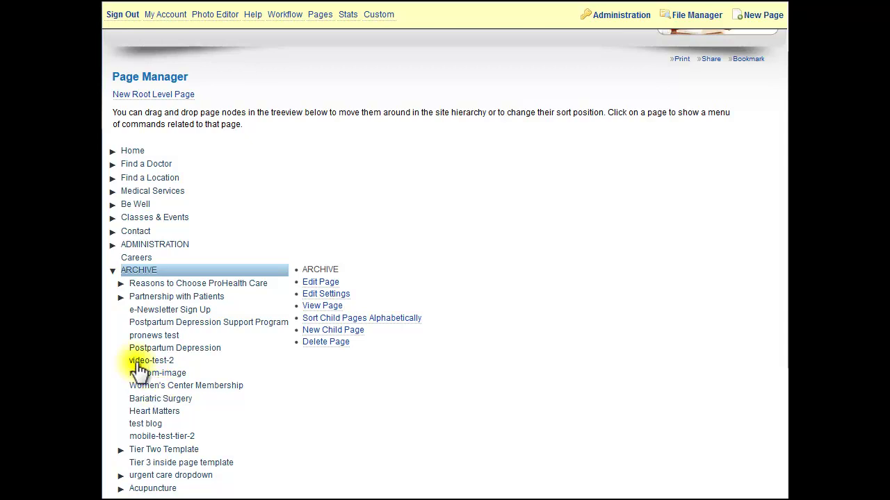
left_click(152, 412)
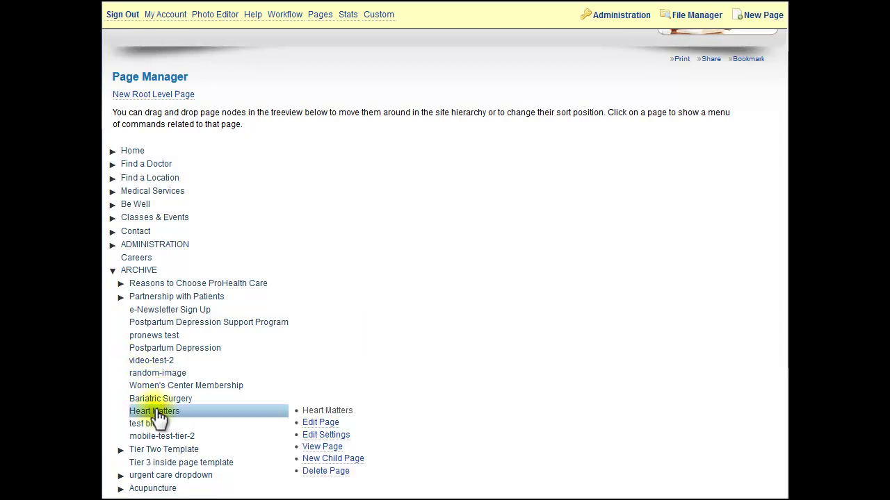
left_click_drag(175, 417, 199, 366)
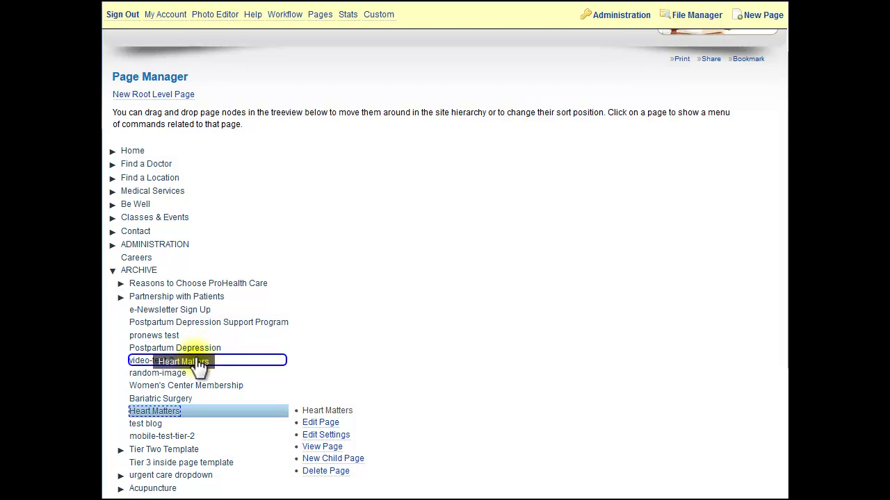
left_click_drag(200, 367, 206, 360)
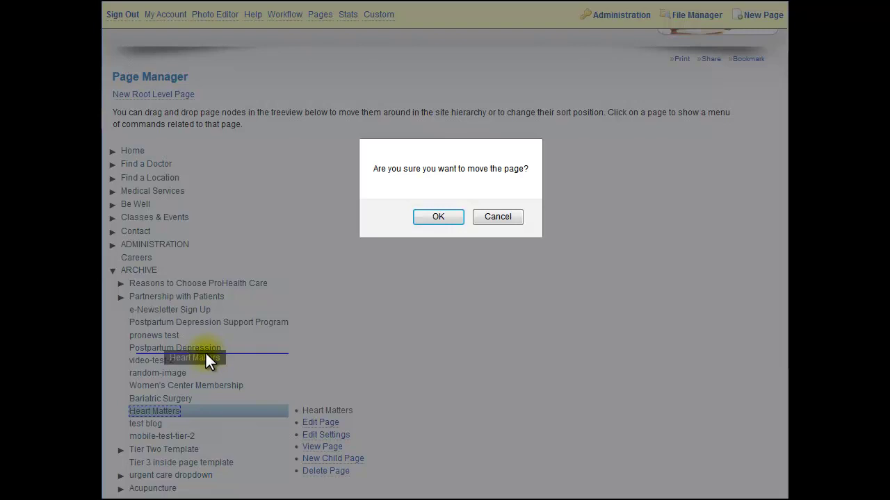
left_click(438, 217)
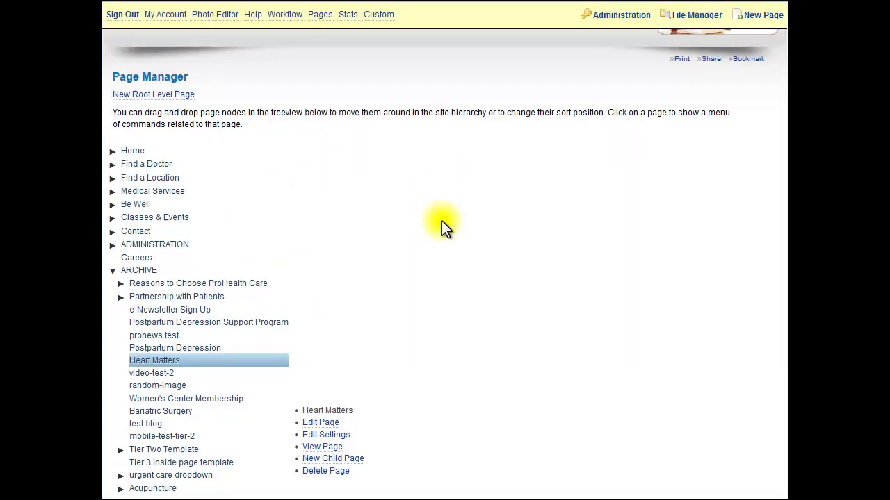
left_click(165, 363)
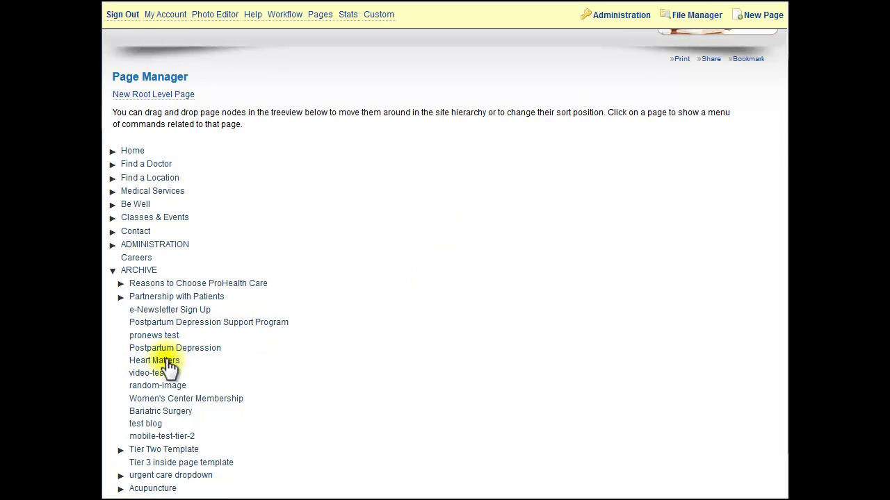
left_click_drag(160, 370, 194, 351)
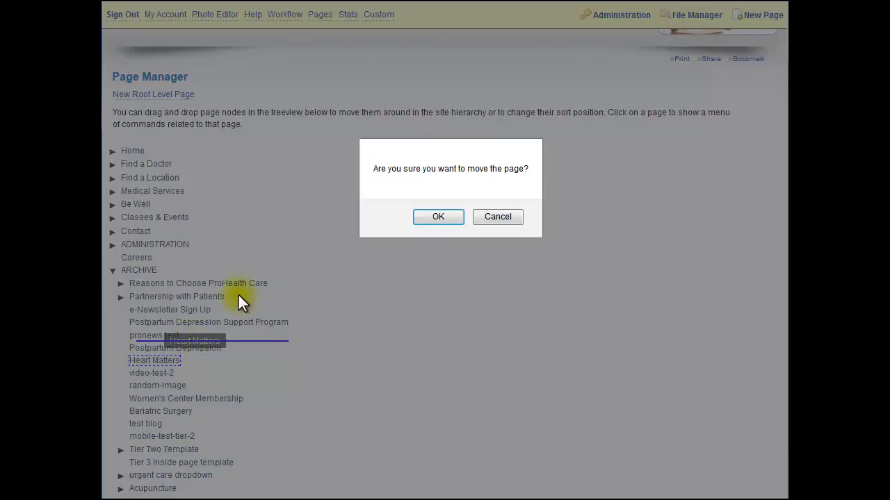
left_click(446, 214)
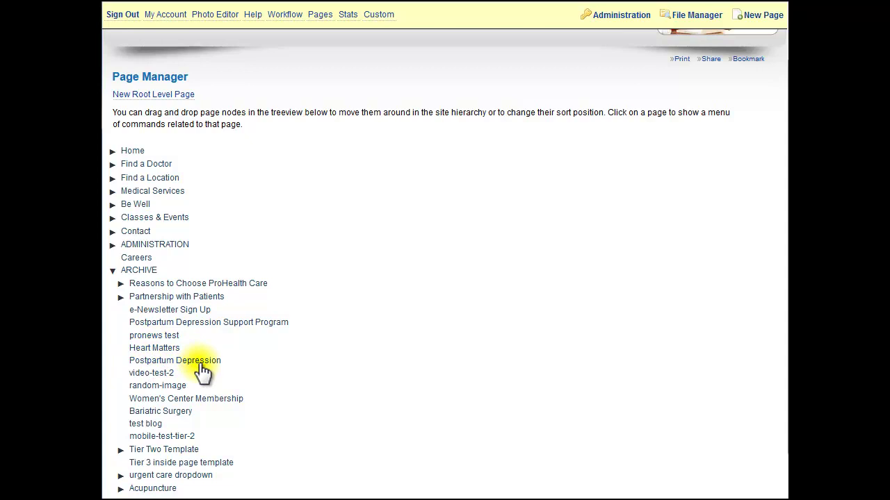
- Nest Heart Matters as a child of Postpartum Depression, and move it back out to directly above that page
left_click(163, 349)
left_click_drag(164, 353, 198, 369)
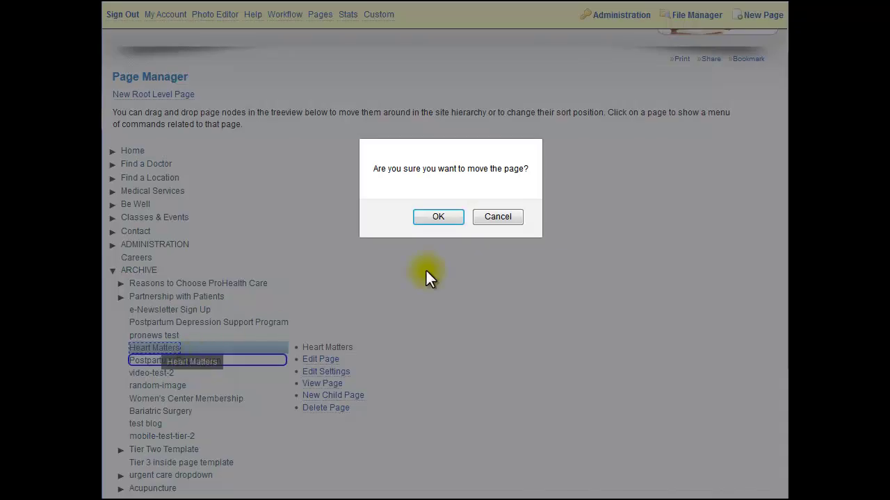
left_click(438, 216)
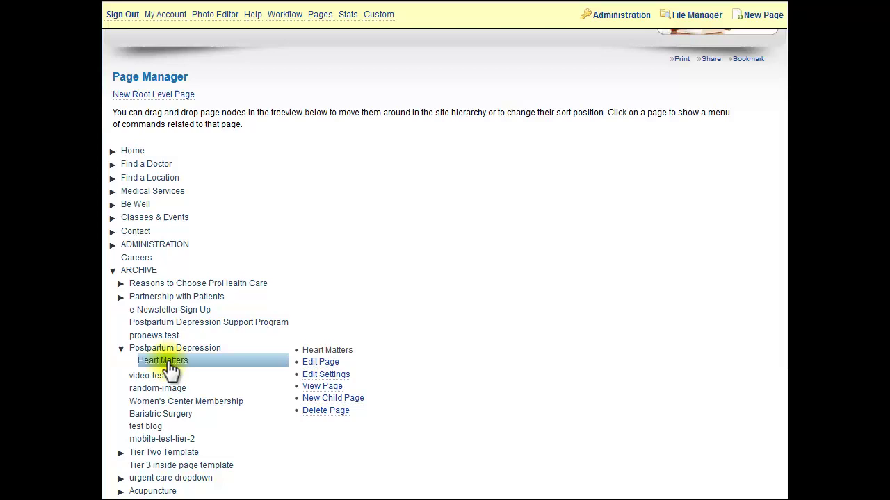
left_click_drag(170, 370, 195, 348)
left_click(447, 215)
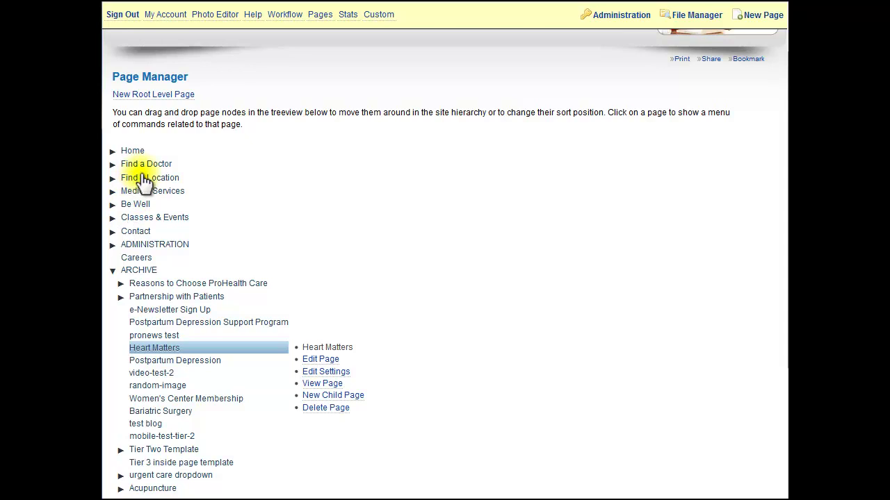
- Expand Medical Services and Find a Doctor to view their child pages, and collapse both branches
left_click_drag(142, 178, 166, 198)
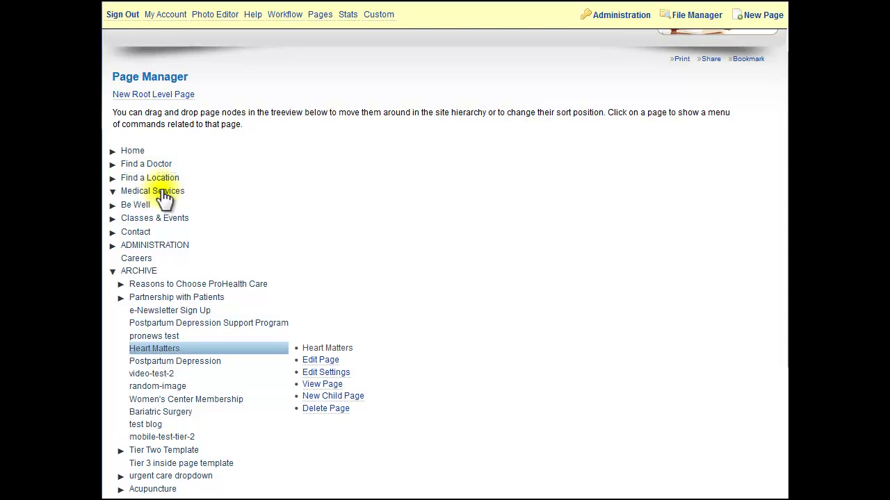
left_click(164, 197)
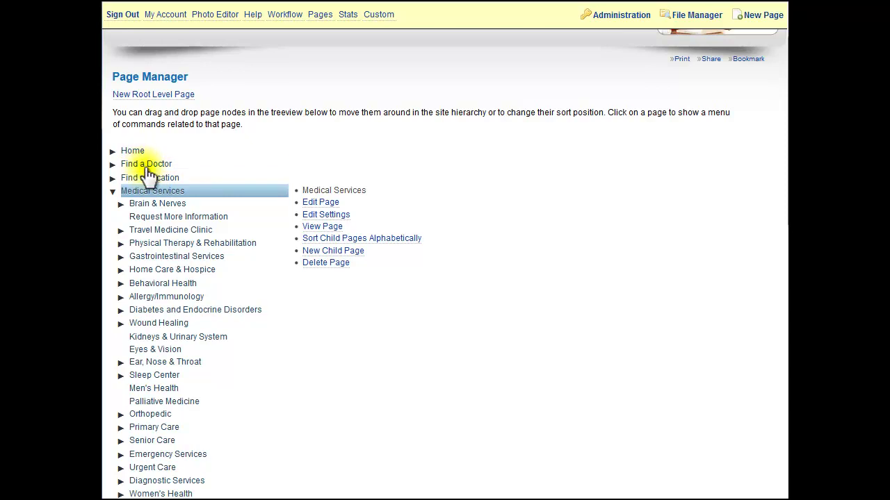
left_click(148, 167)
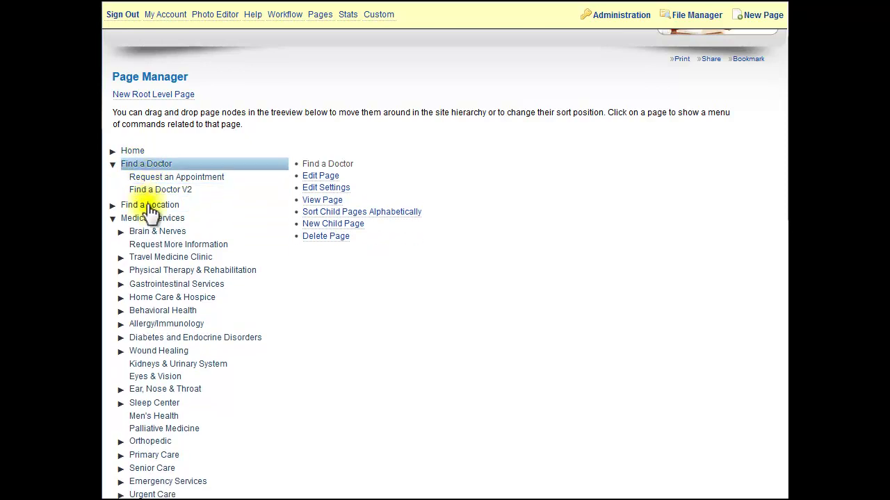
left_click(110, 165)
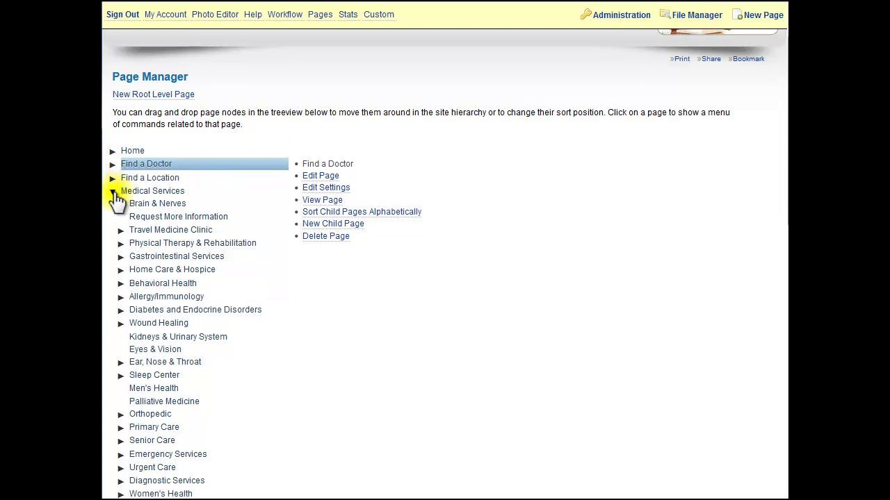
left_click(121, 192)
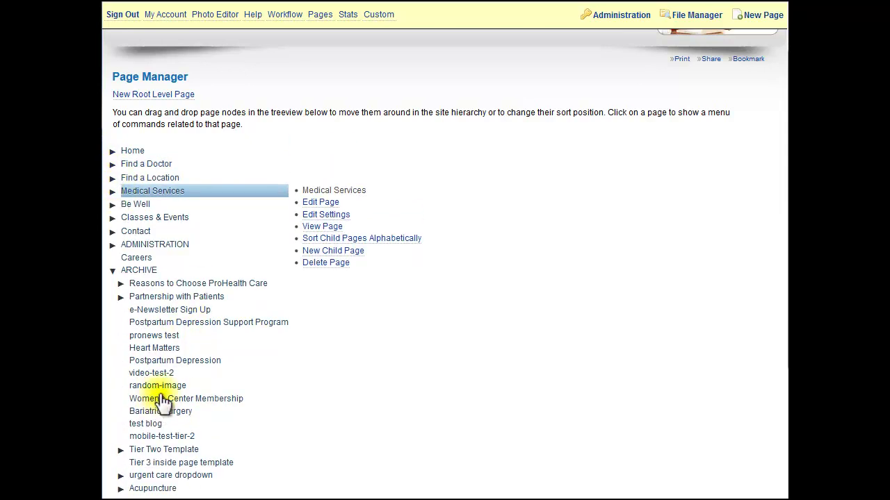
- Show the page commands for Heart Matters, ARCHIVE and pronews test, and open a new child page under pronews test
left_click(161, 349)
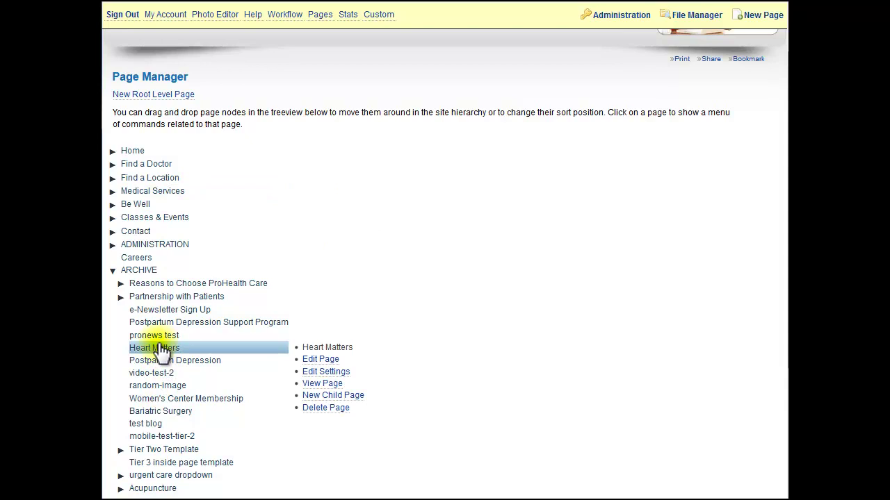
left_click(139, 271)
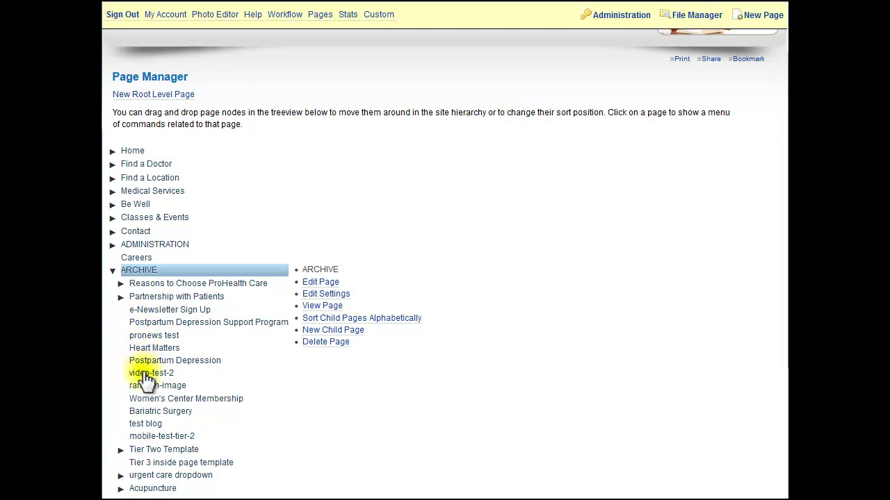
left_click(149, 335)
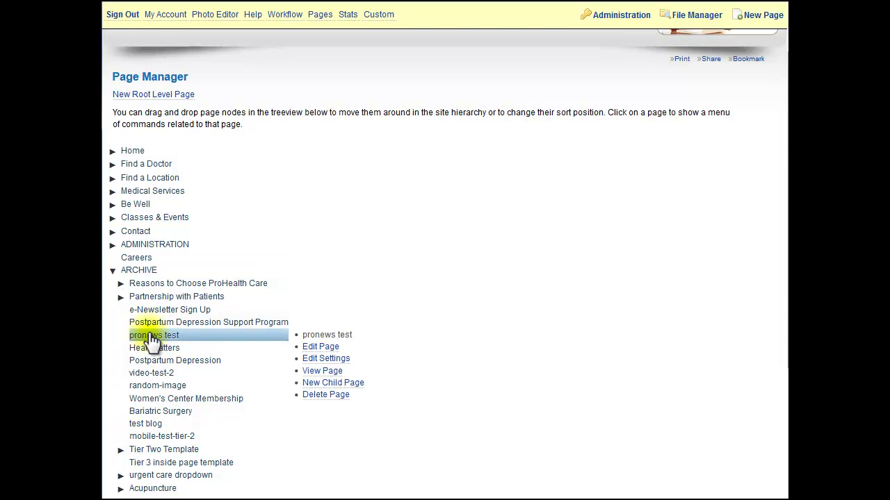
left_click(328, 384)
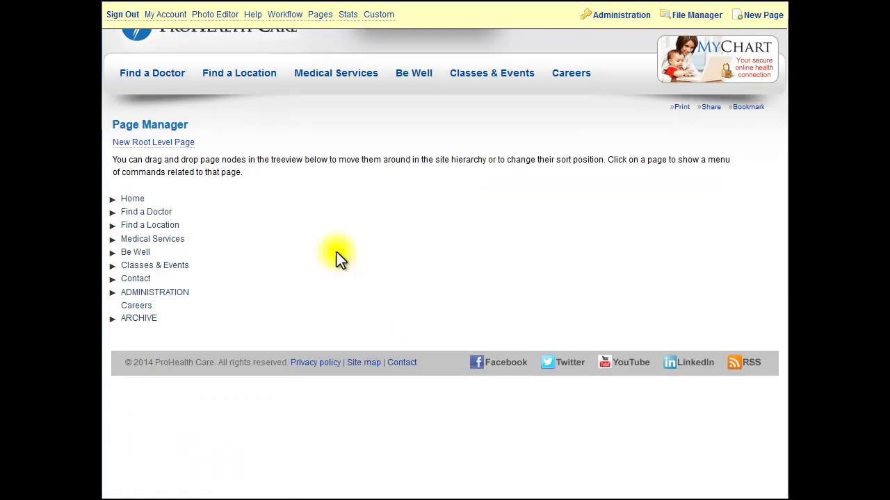
- Expand ARCHIVE in the page tree again and open the Heart Matters page for editing
left_click(113, 318)
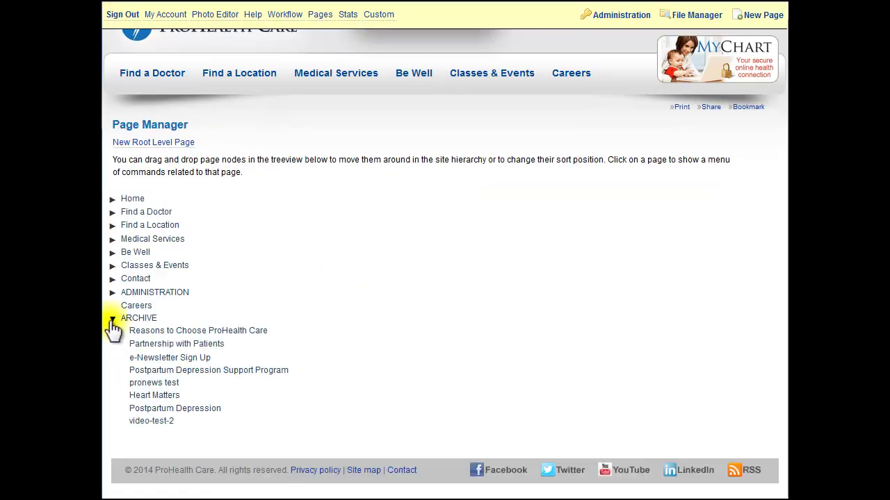
left_click(149, 396)
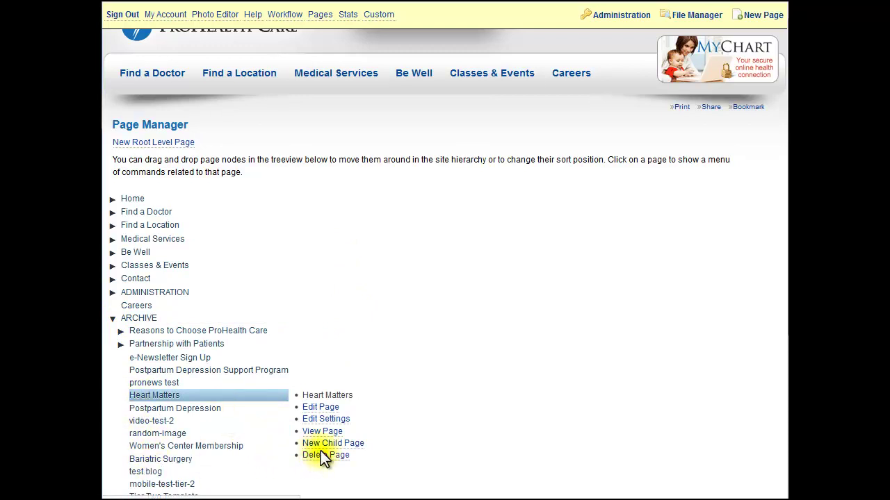
left_click(317, 408)
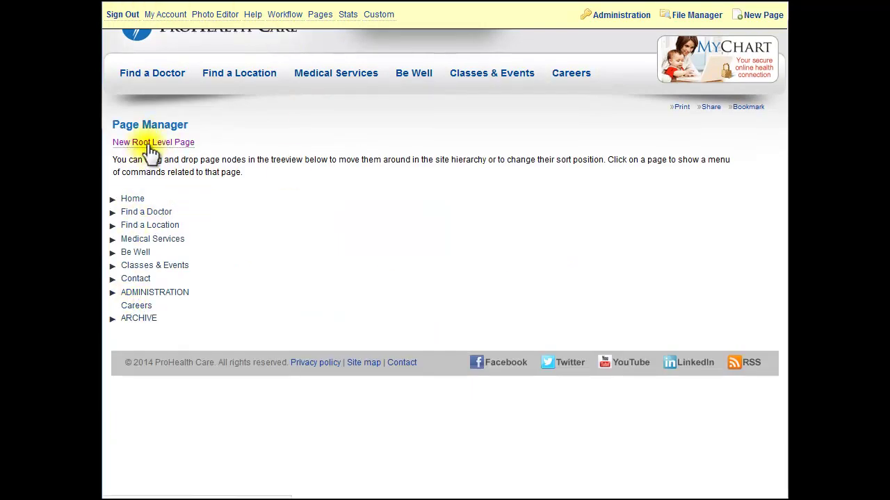
- Examine the Computer, Internet and Web site bullets on Test Page 1 and the matching section headings further down the page
left_click(316, 17)
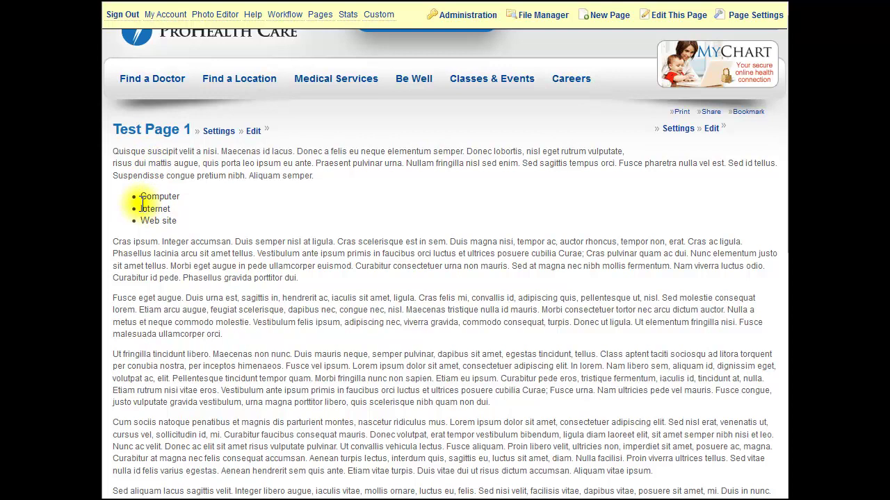
left_click_drag(141, 197, 180, 198)
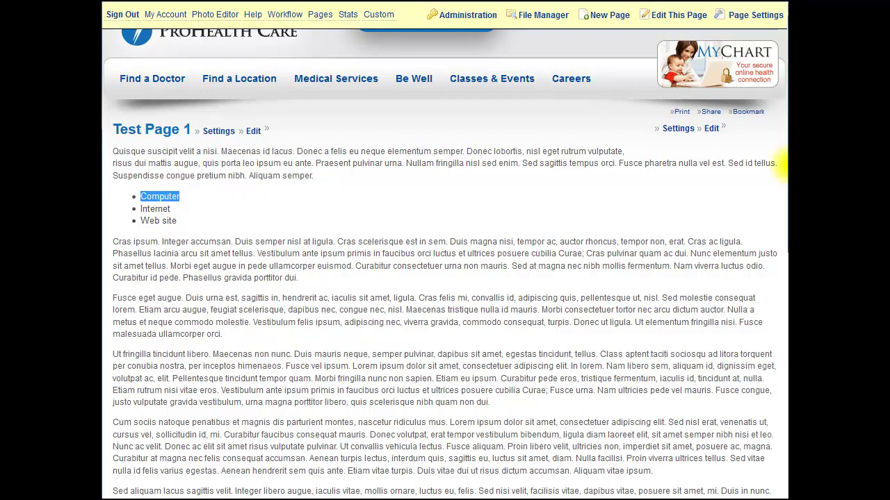
scroll(775, 254, "down", 5)
scroll(769, 346, "down", 1)
left_click_drag(175, 289, 249, 290)
left_click_drag(784, 279, 784, 84)
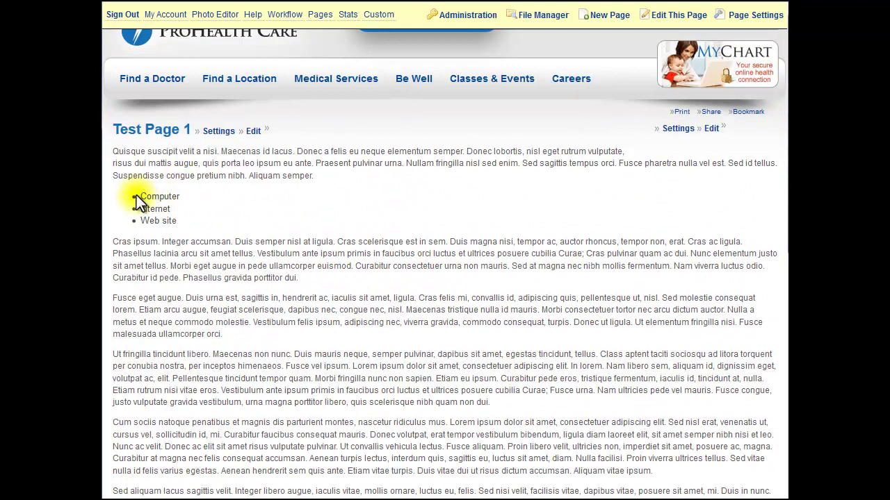
left_click_drag(137, 195, 182, 197)
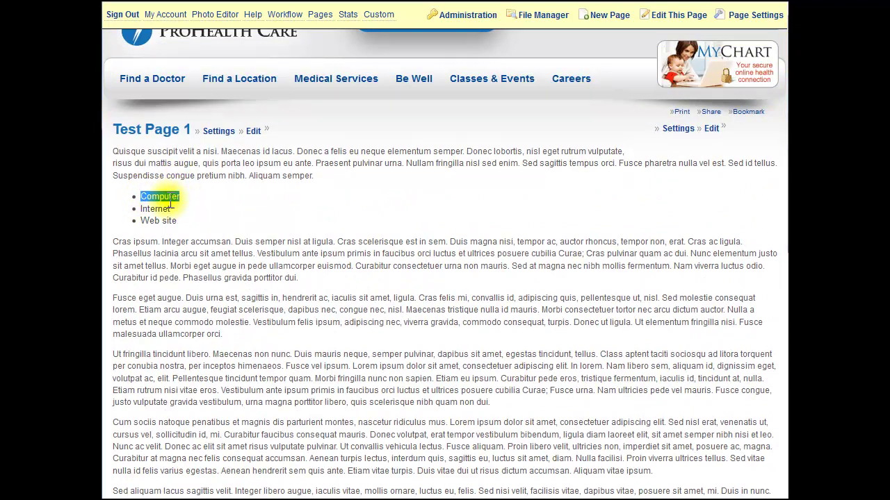
left_click_drag(779, 143, 770, 332)
left_click_drag(109, 230, 159, 235)
left_click(155, 233)
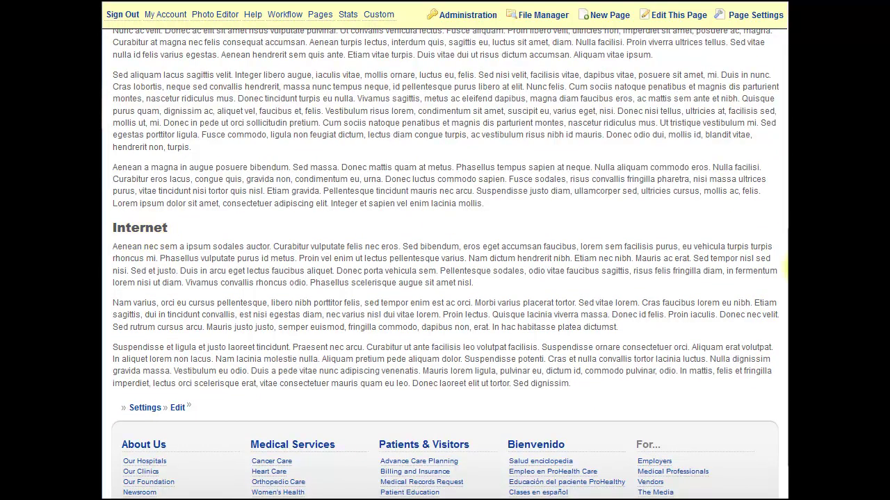
left_click_drag(784, 271, 784, 104)
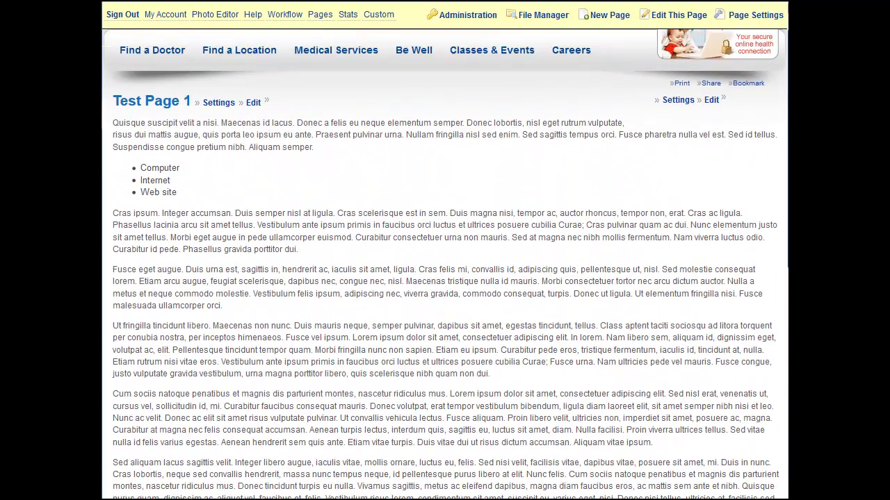
- Open Test Page 1's content for editing and add an anchor named internet to the Internet heading
left_click(254, 108)
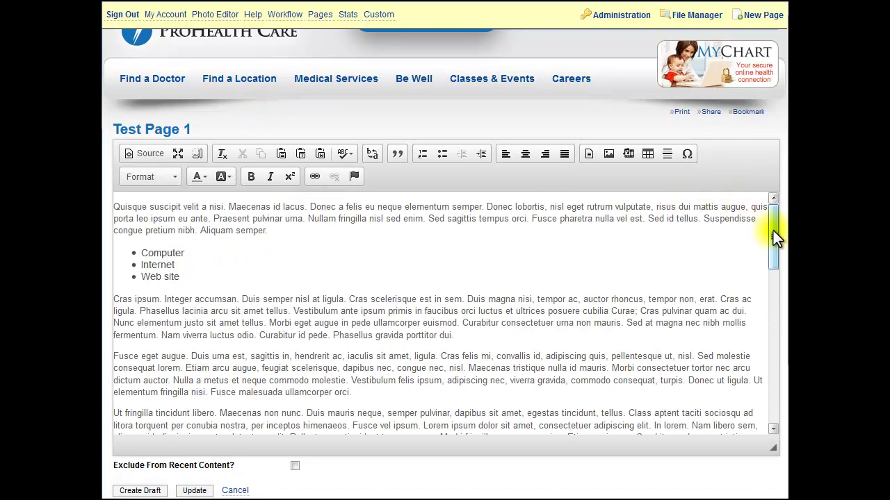
left_click_drag(773, 231, 780, 388)
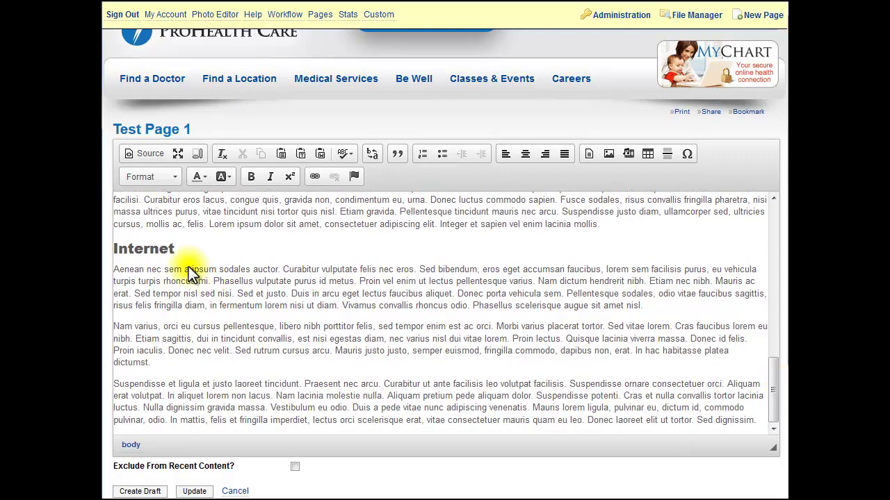
left_click_drag(176, 251, 121, 257)
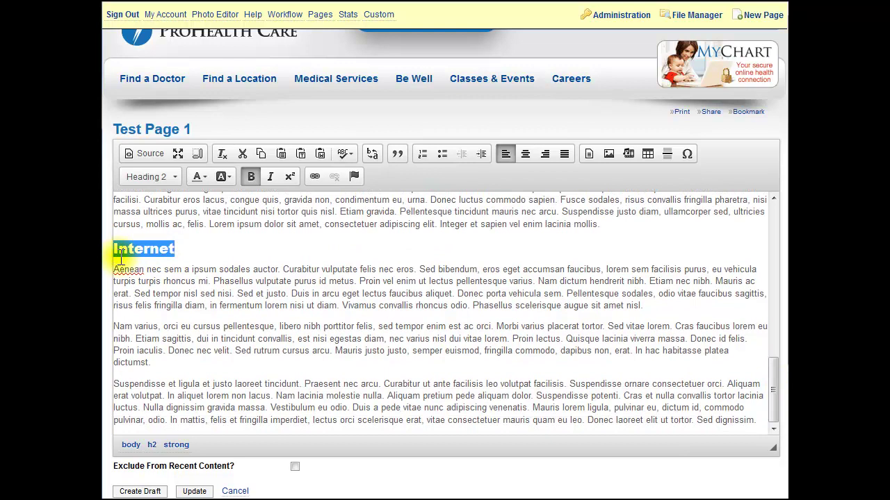
left_click(352, 178)
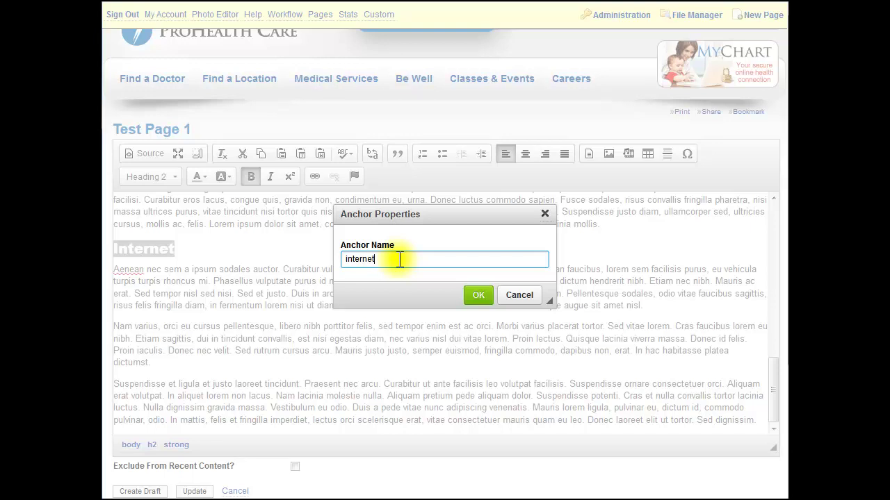
left_click(472, 295)
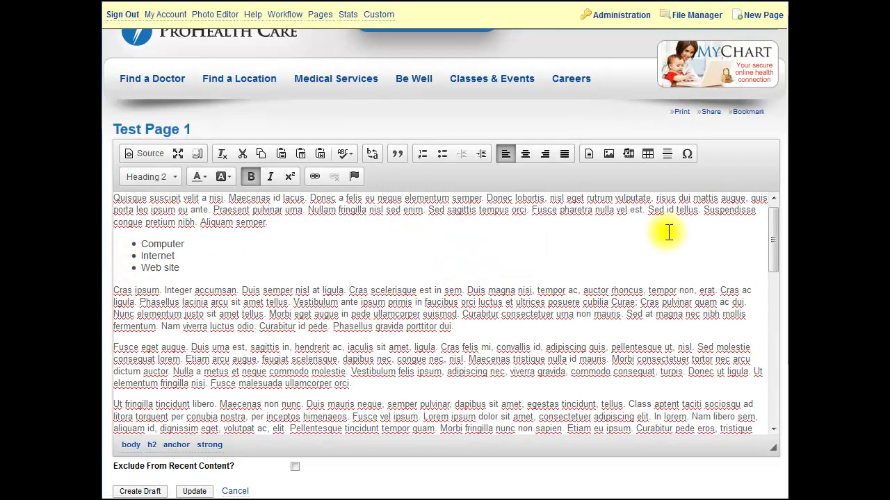
left_click_drag(774, 248, 768, 382)
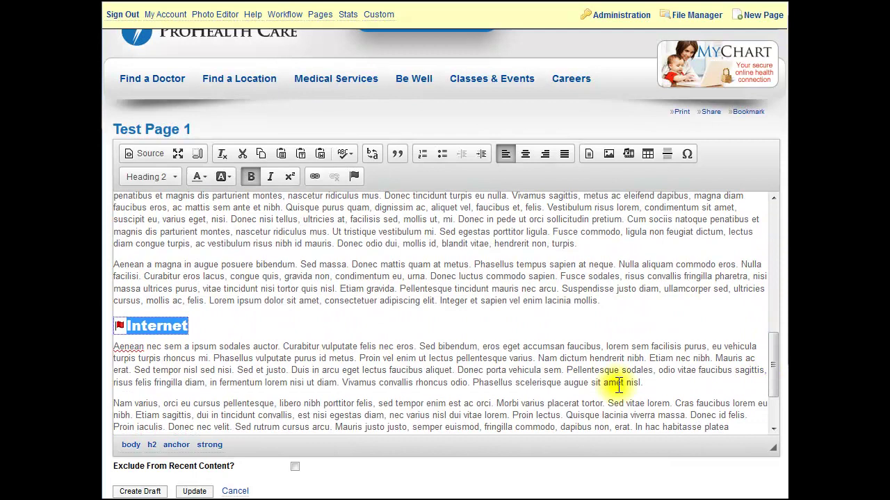
left_click(201, 326)
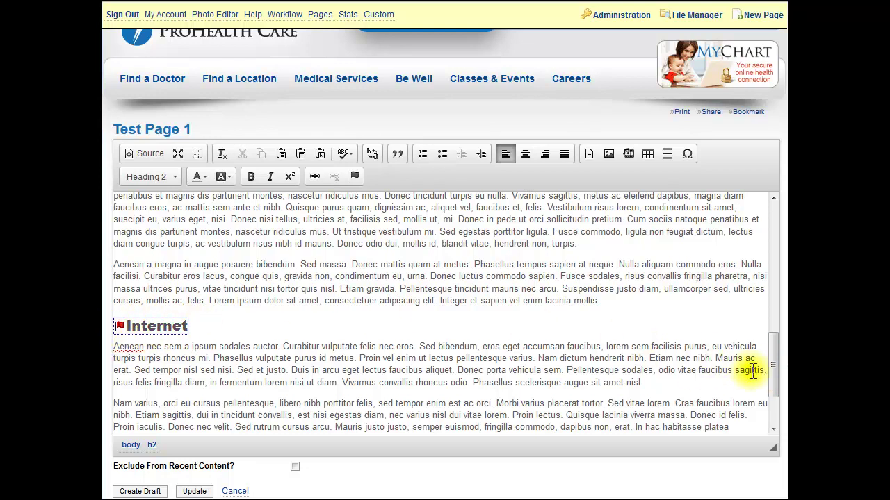
- Link the Computer bullet to the internet anchor in the text and update the page
left_click_drag(773, 368, 773, 235)
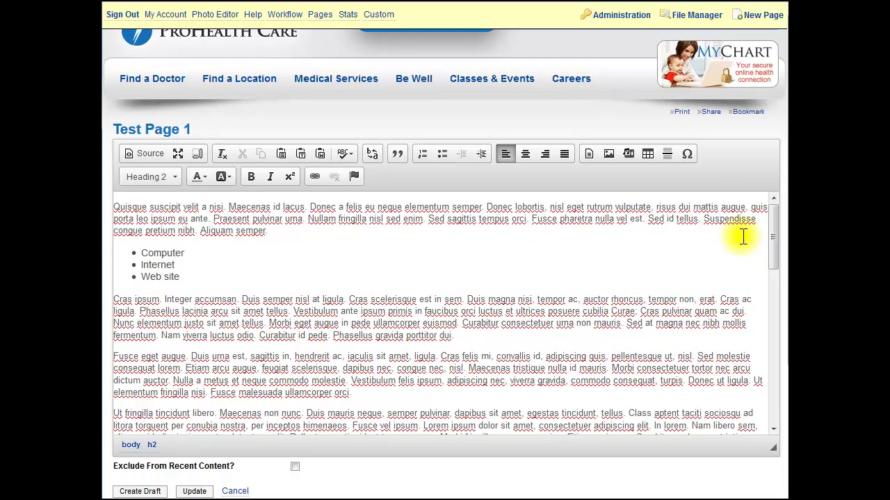
left_click_drag(198, 253, 146, 255)
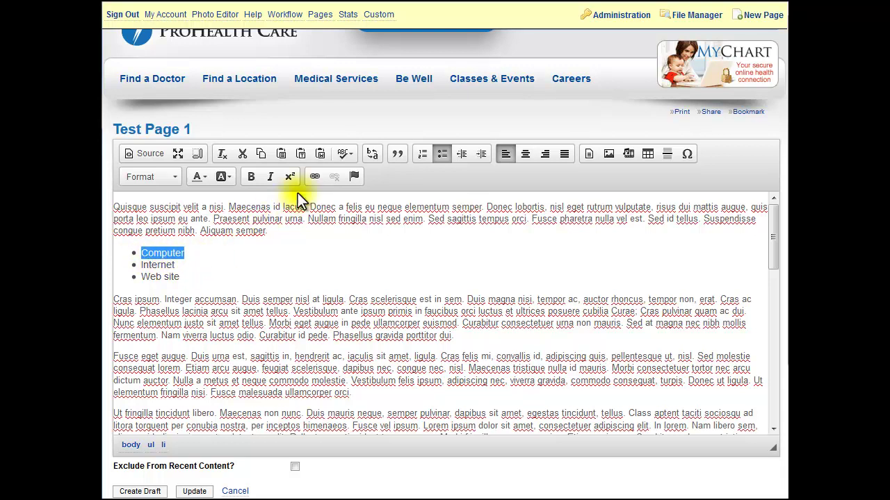
left_click(312, 179)
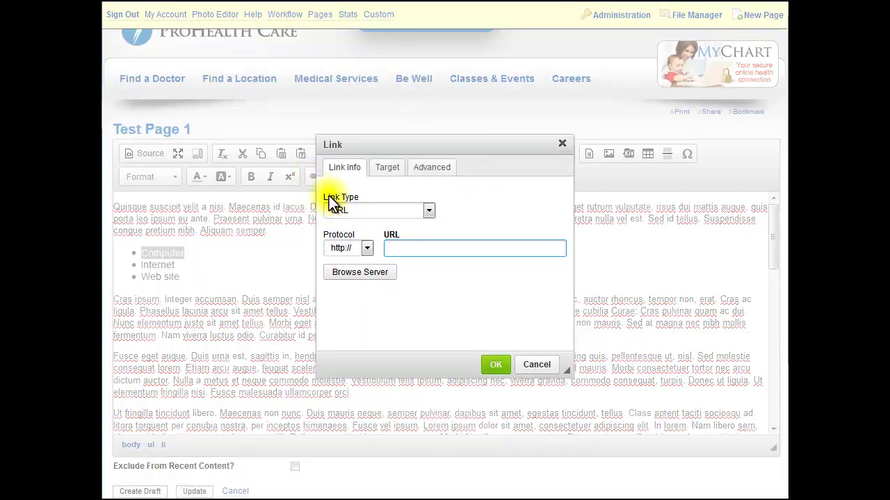
left_click(429, 211)
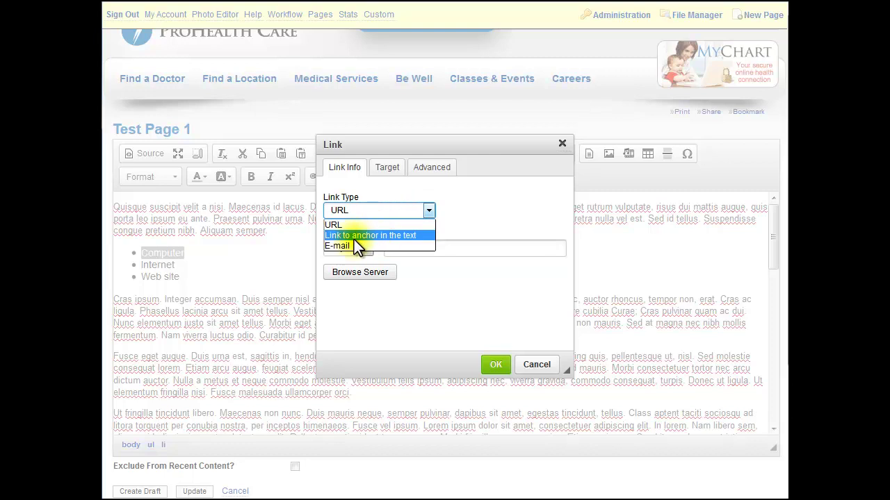
left_click(390, 236)
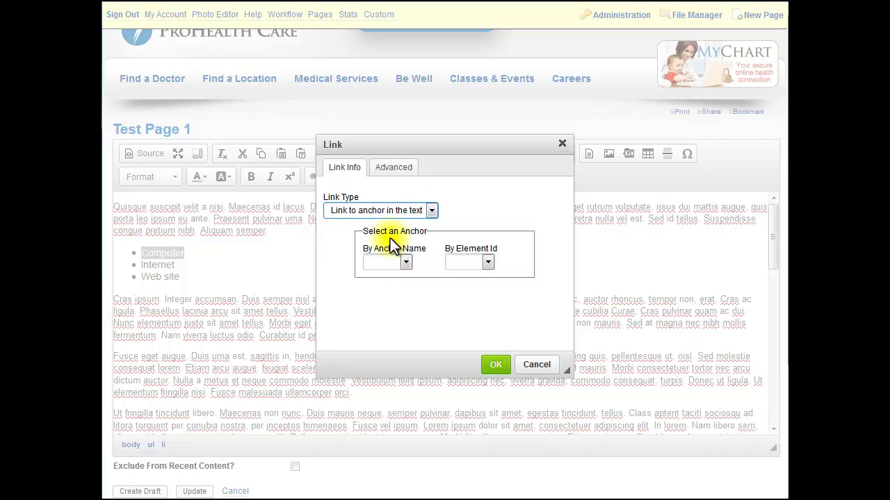
left_click(404, 264)
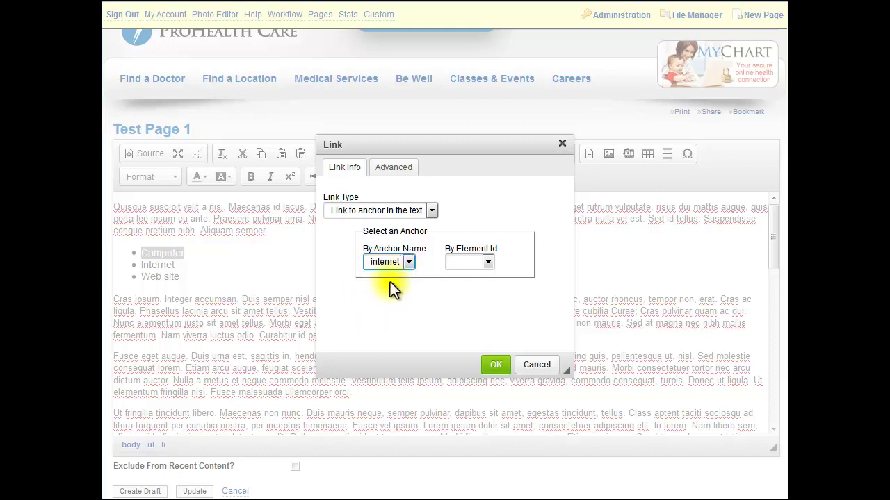
left_click(486, 358)
left_click(236, 298)
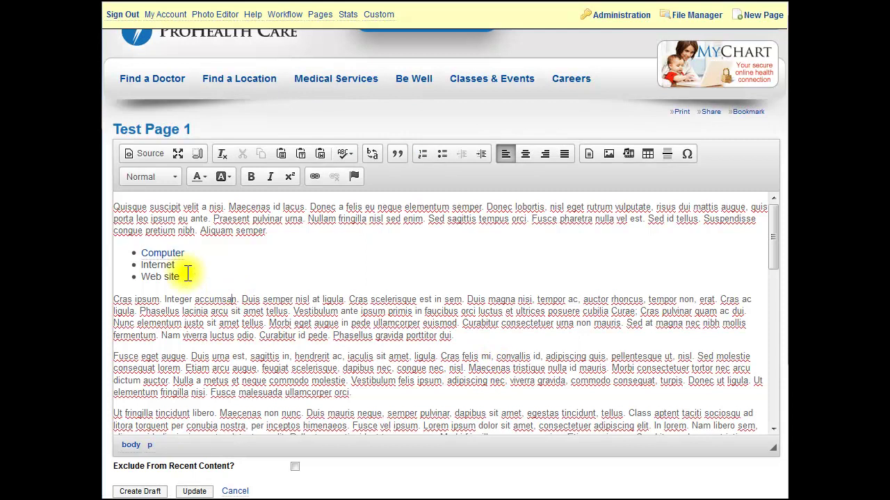
left_click(199, 492)
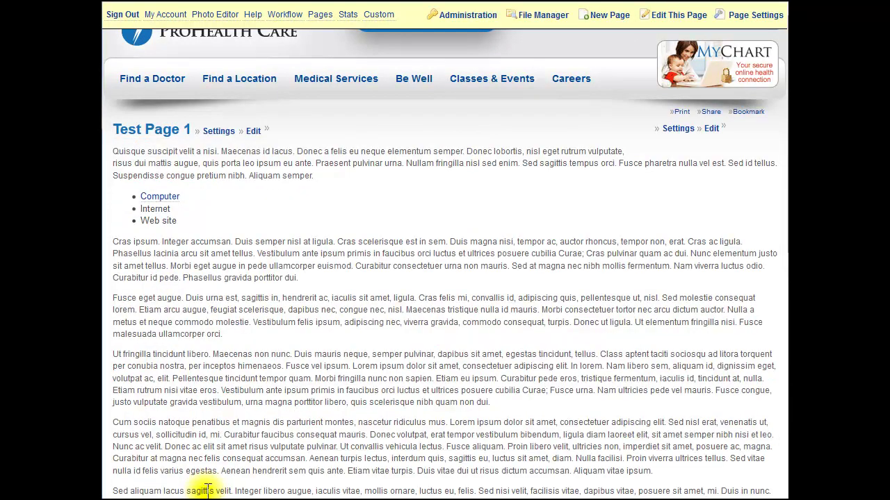
- Test the Computer bullet's link on the published page, inspect the Internet section, and return to the bullet list
left_click(157, 209)
left_click_drag(154, 167, 193, 177)
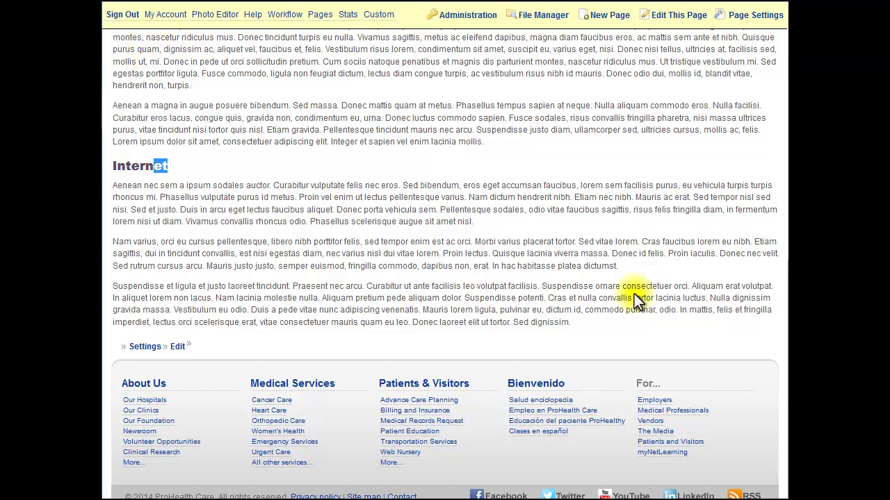
scroll(784, 282, "up", 1)
scroll(784, 281, "down", 1)
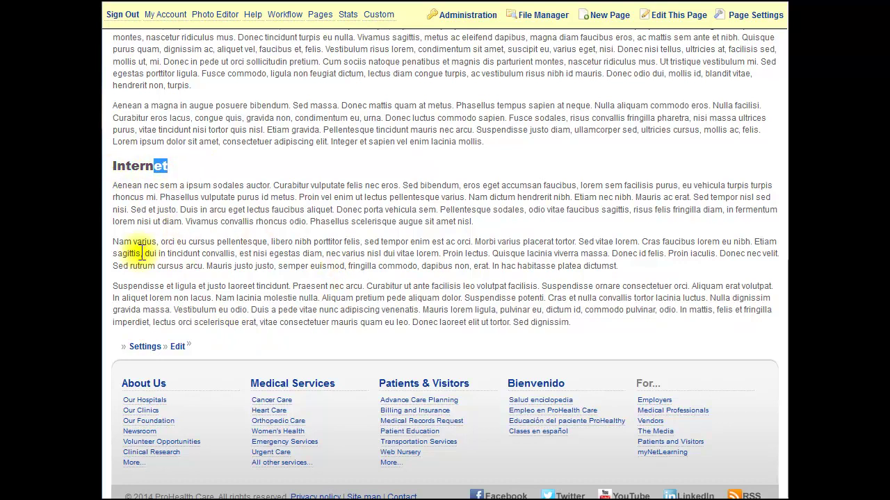
left_click(154, 182)
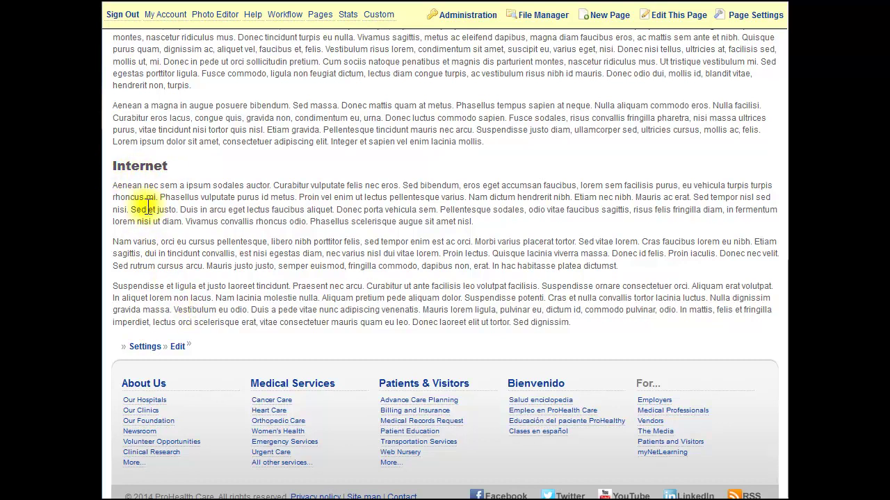
scroll(771, 306, "up", 15)
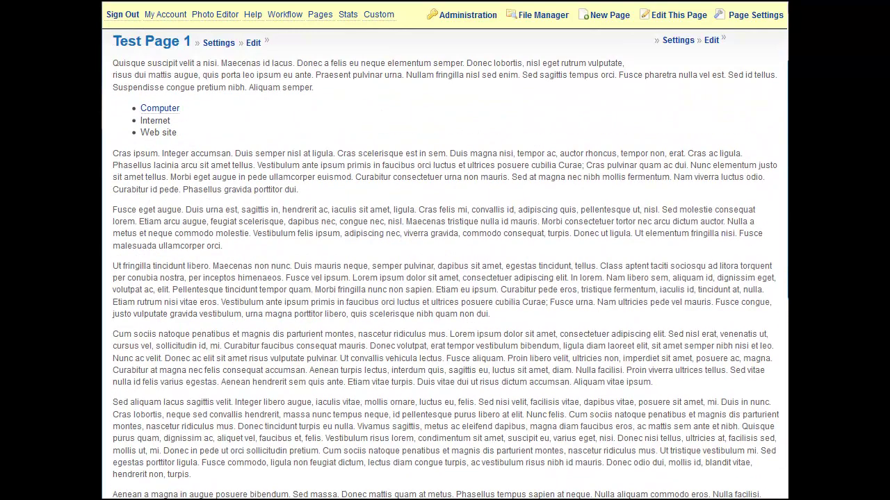